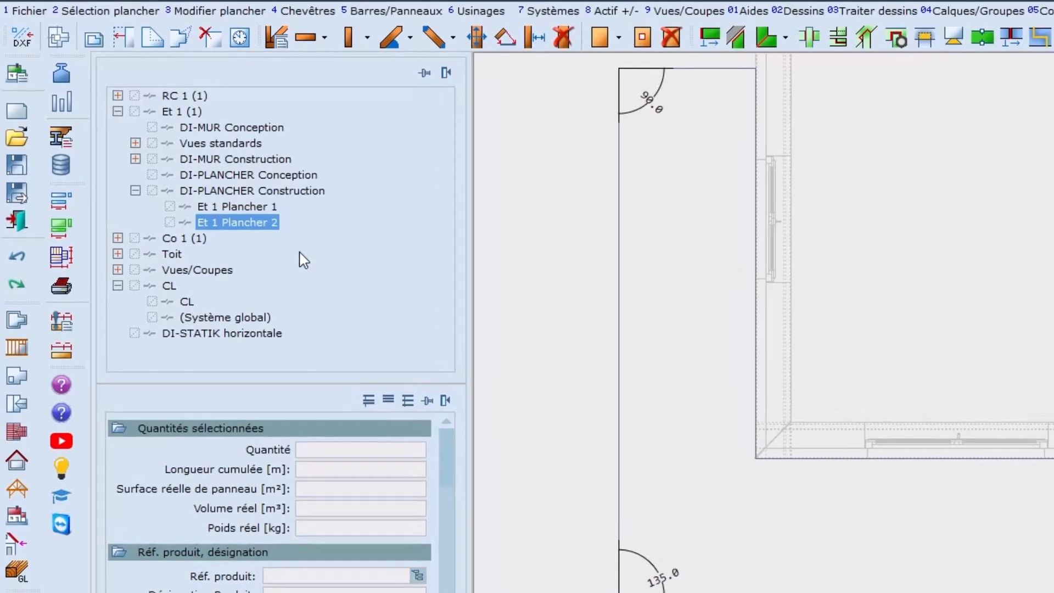
- Start an in-plan ECP insertion on Et 1 Plancher 2 with the Balustrade de balcon component from Plancher, Garde-corps de balcon
click(549, 10)
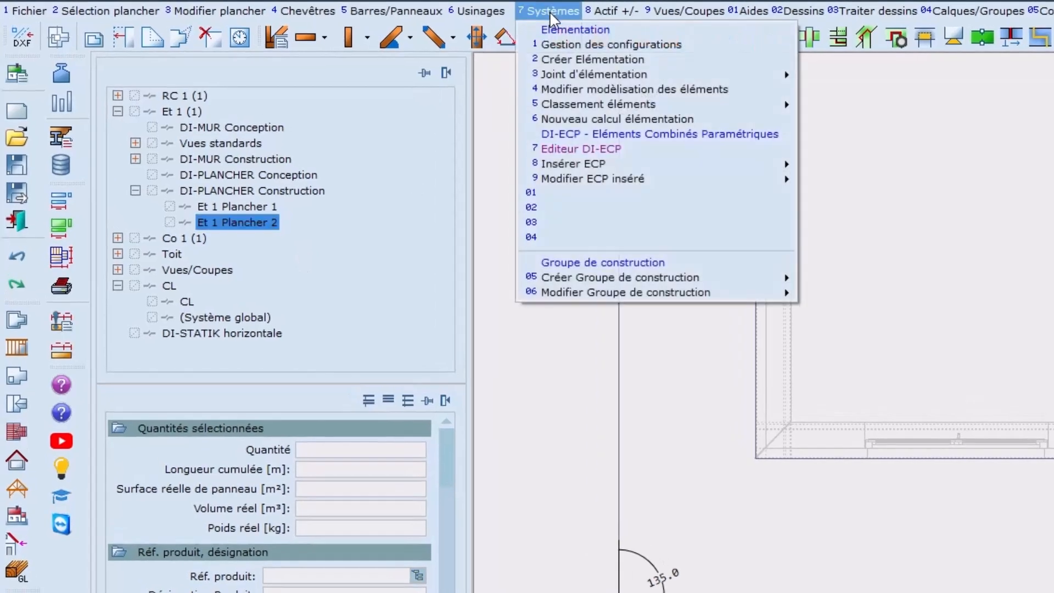
mouse_move(653, 168)
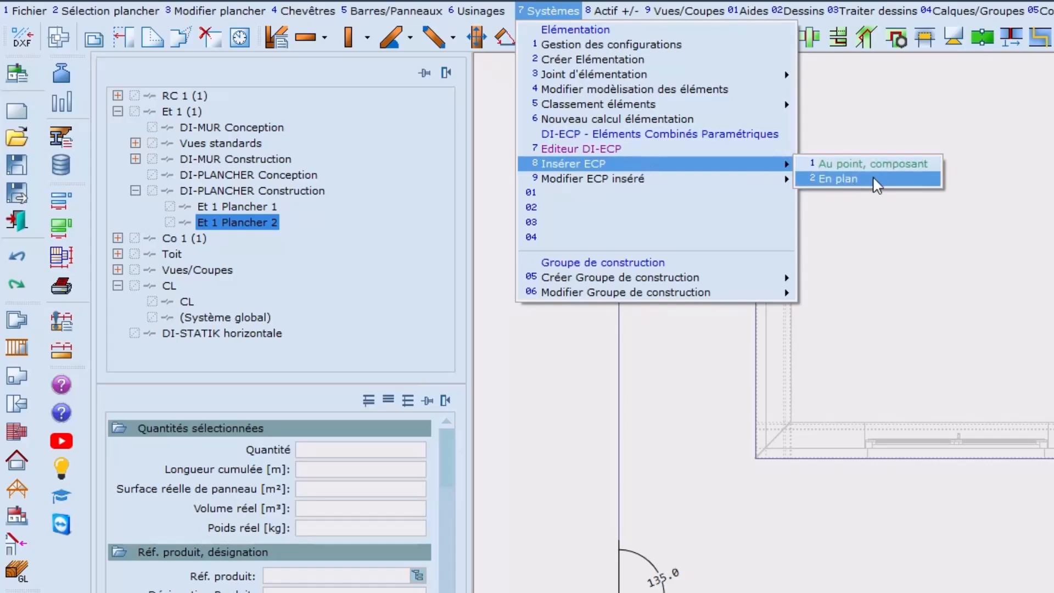
click(893, 178)
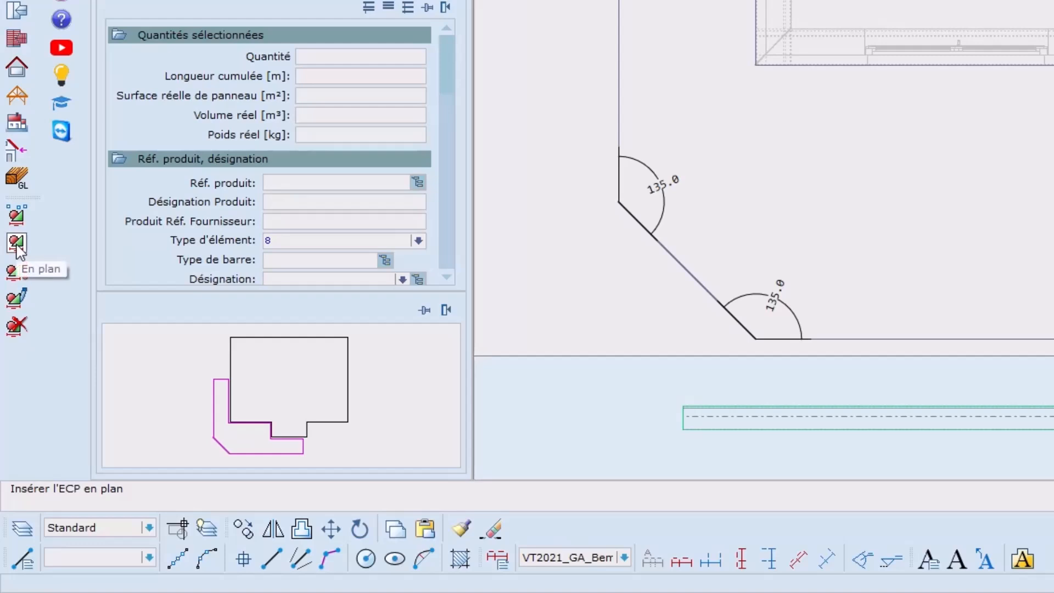
click(18, 248)
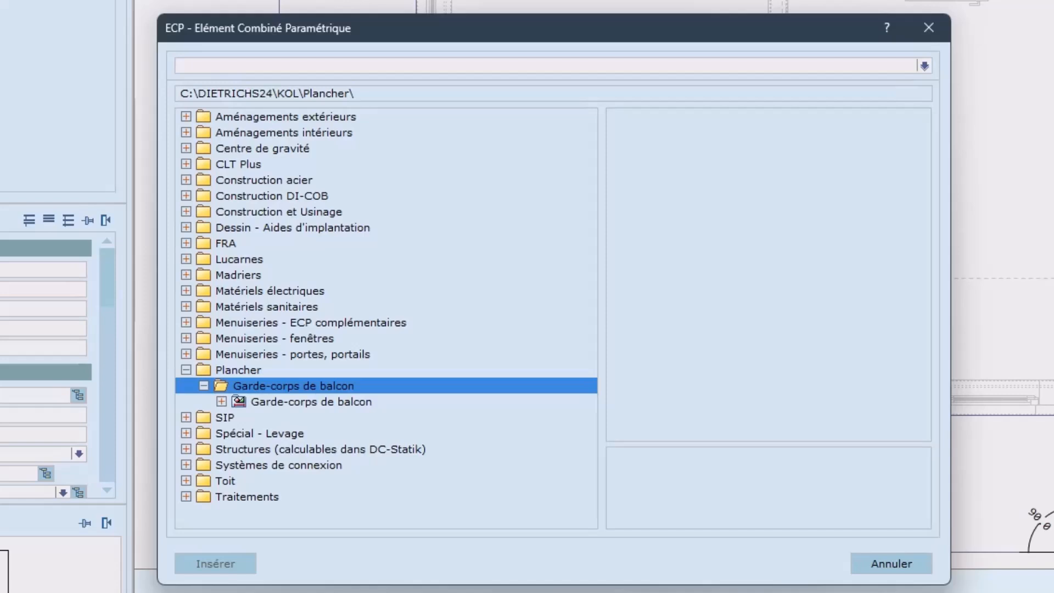
click(222, 403)
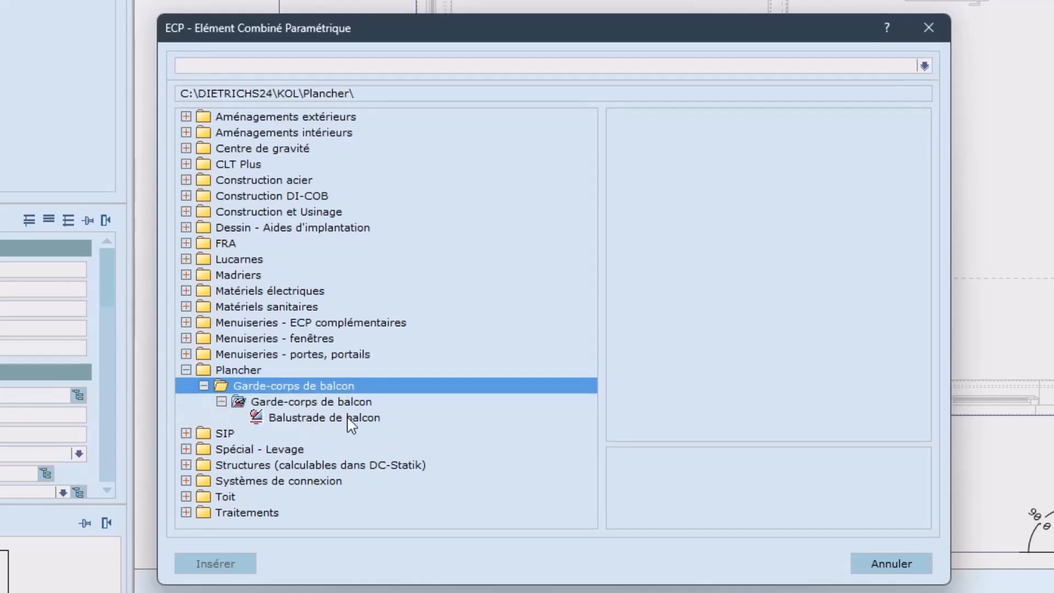
click(349, 423)
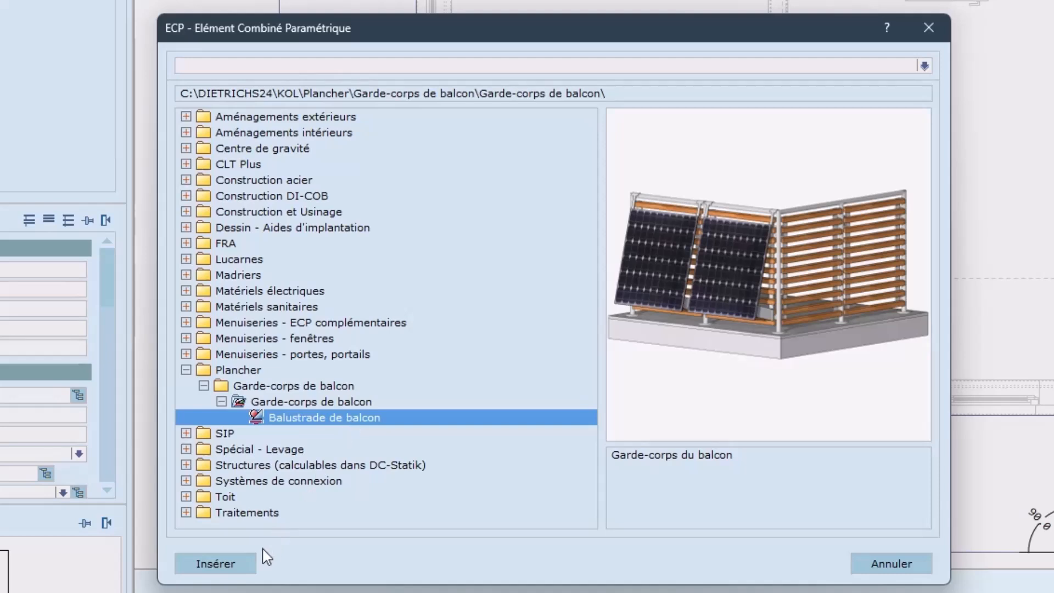
click(216, 565)
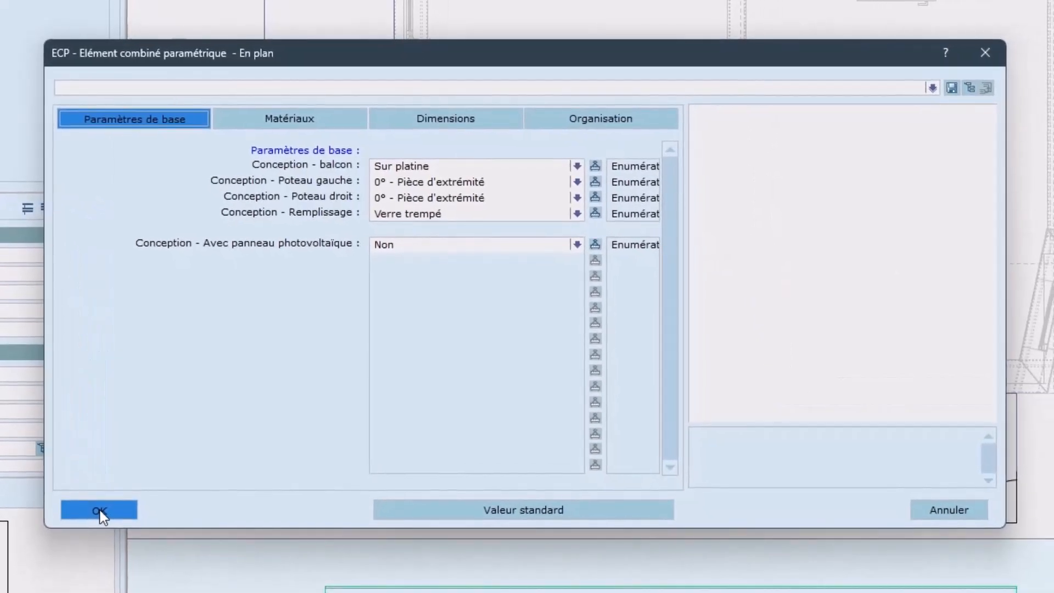
- Keep the balcony design Sur platine and set the left post to 180° and the right post to 90°
click(534, 167)
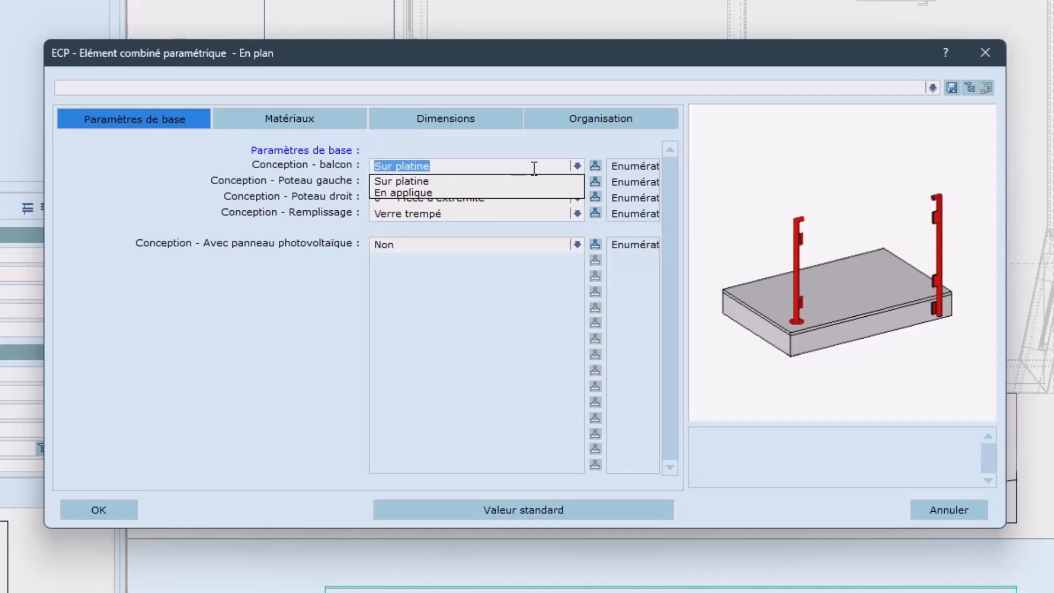
click(534, 168)
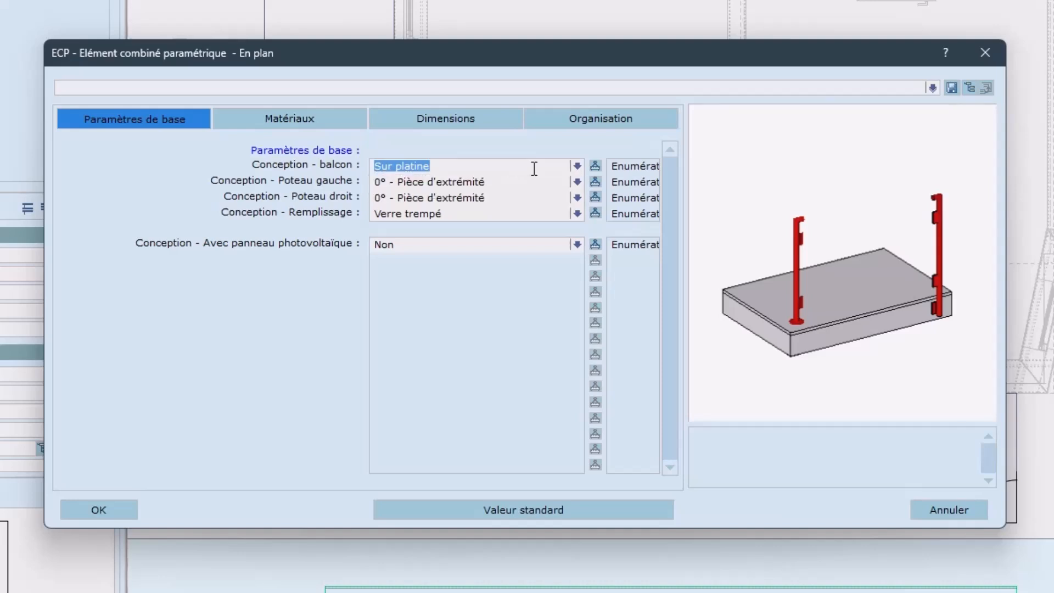
click(524, 181)
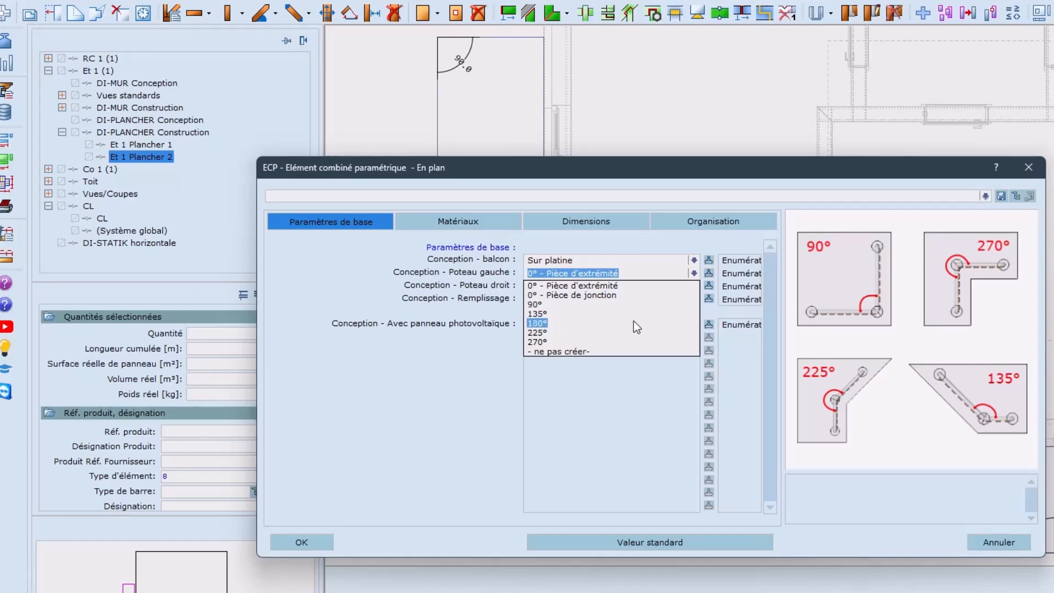
click(635, 323)
click(645, 287)
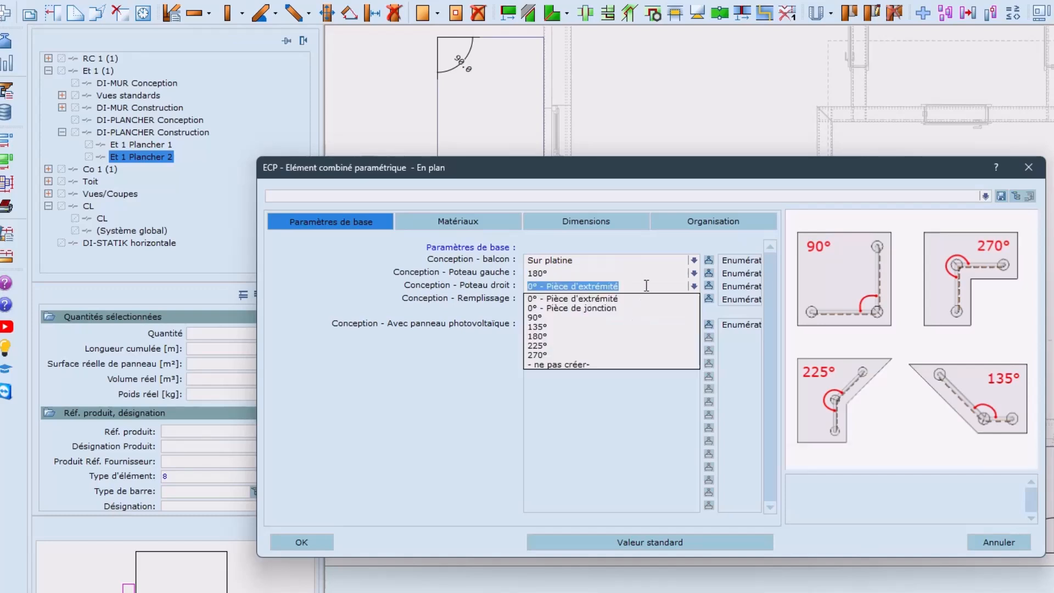
click(634, 317)
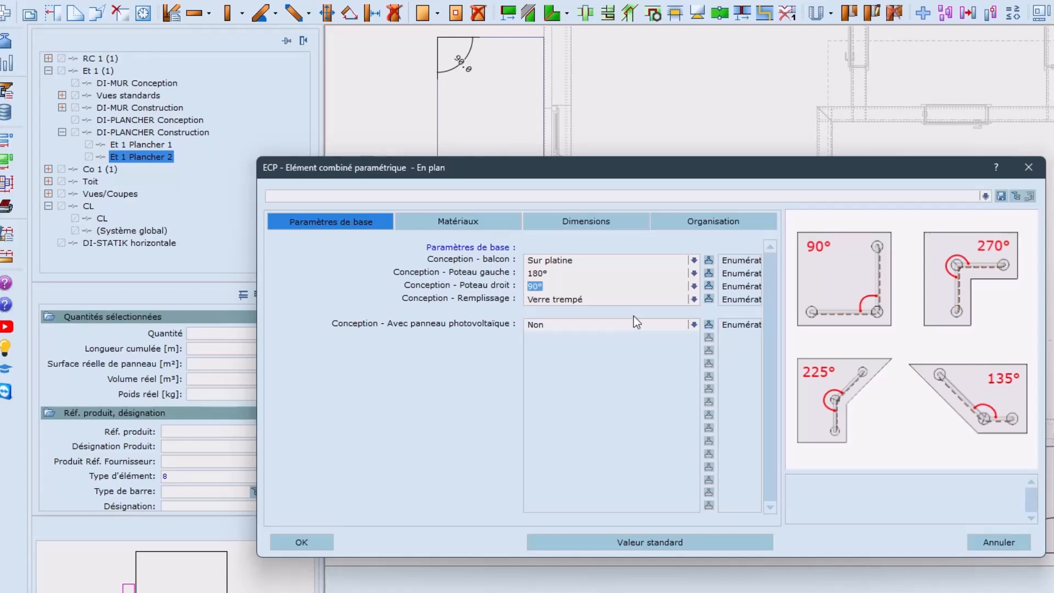
- Check the infill and photovoltaic panel options, then review the balustrade's material and texture settings
click(639, 297)
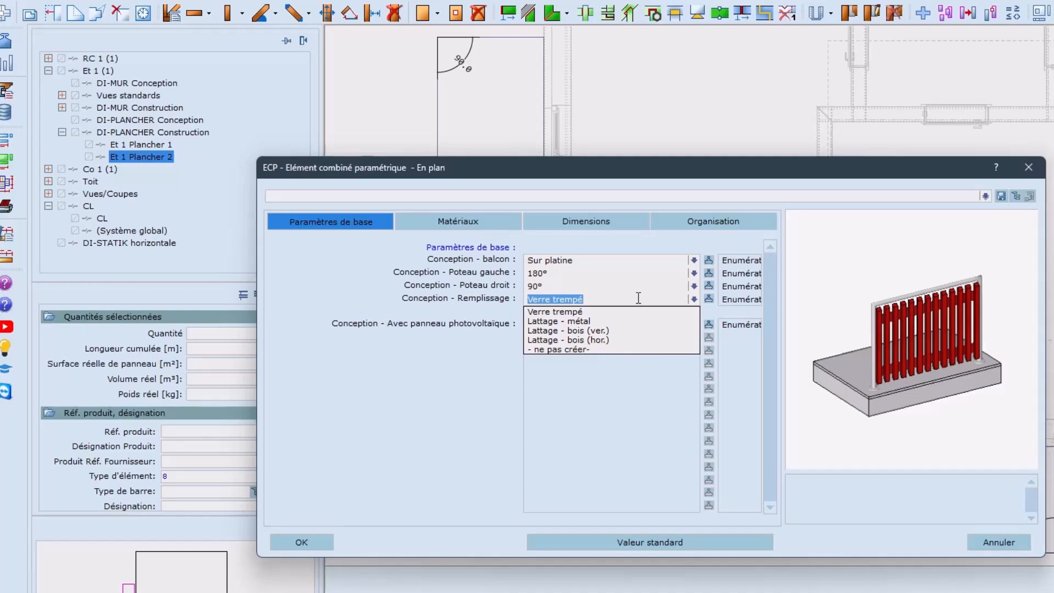
click(637, 298)
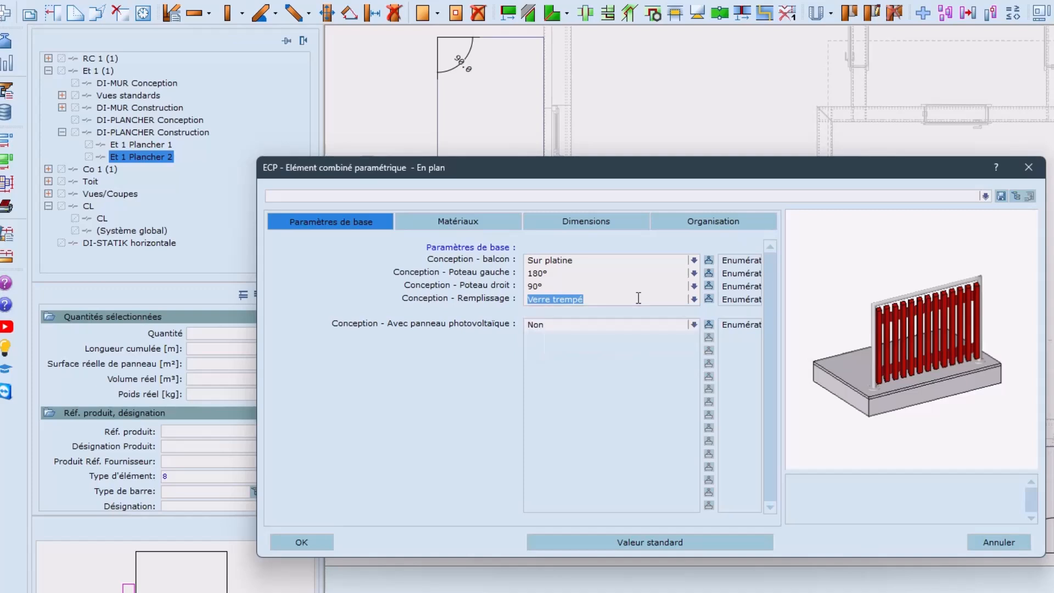
click(621, 323)
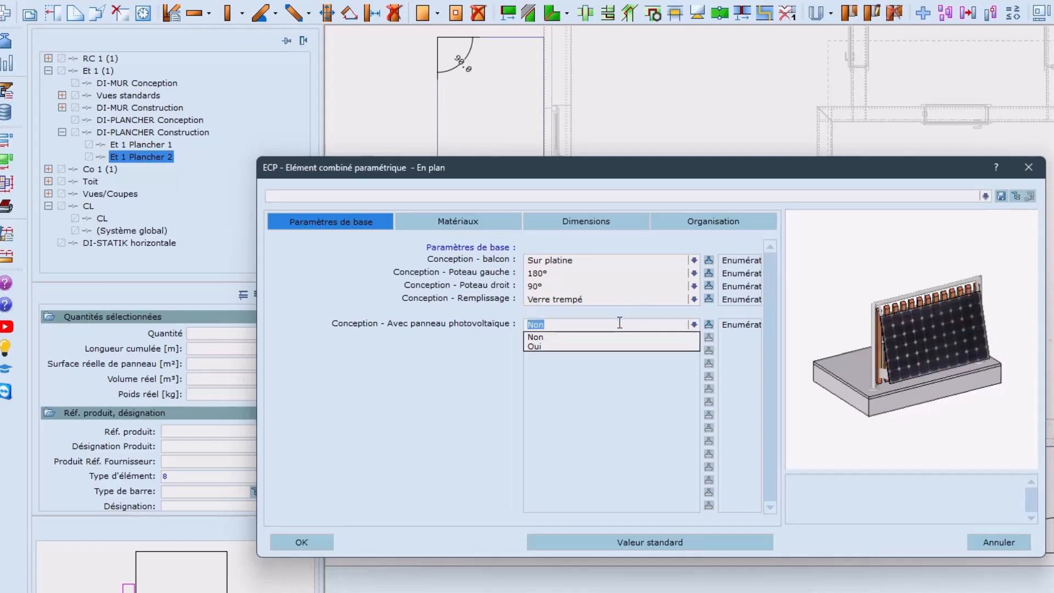
click(620, 322)
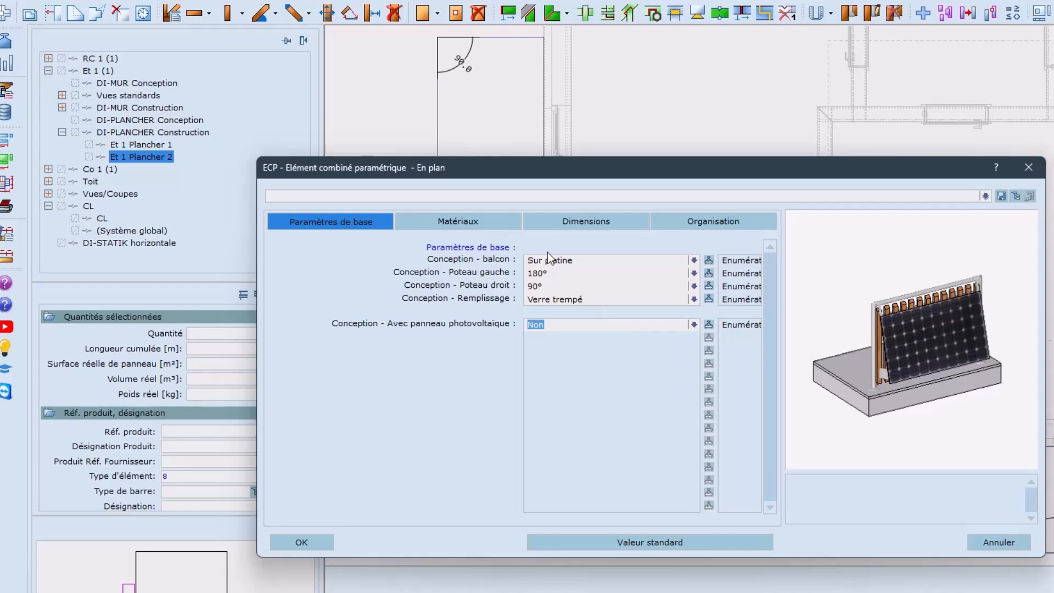
click(495, 227)
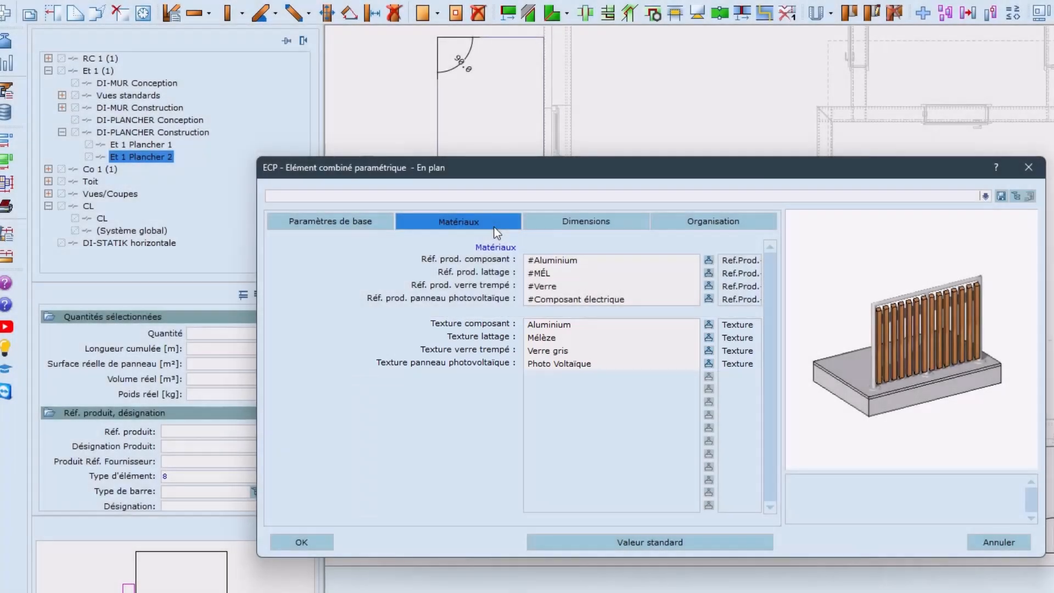
- Set the balustrade's end offset in X to 0.125 m and its Y offset to 0.125 m
click(629, 223)
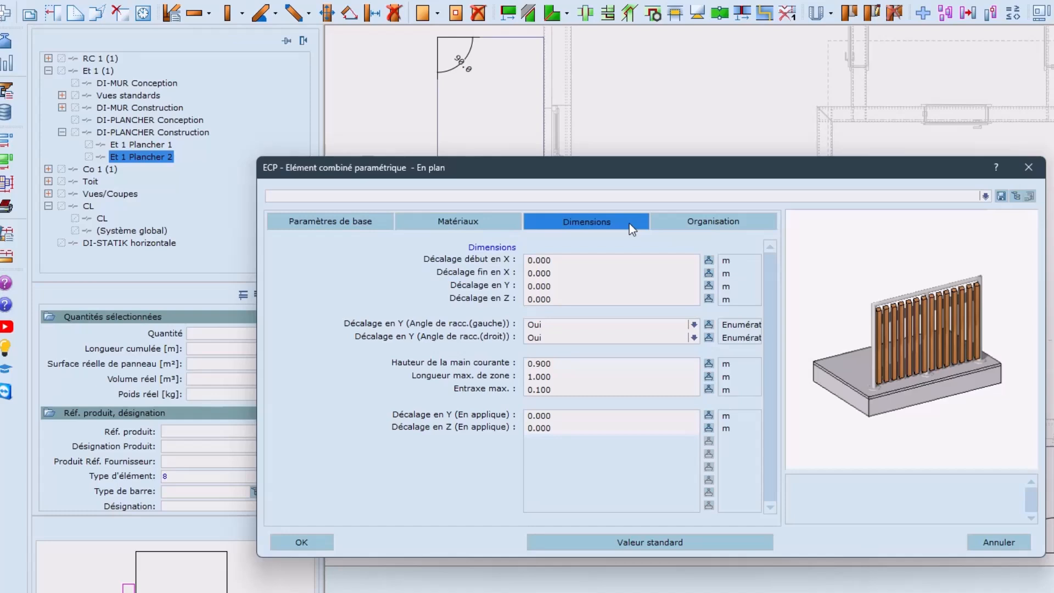
click(584, 259)
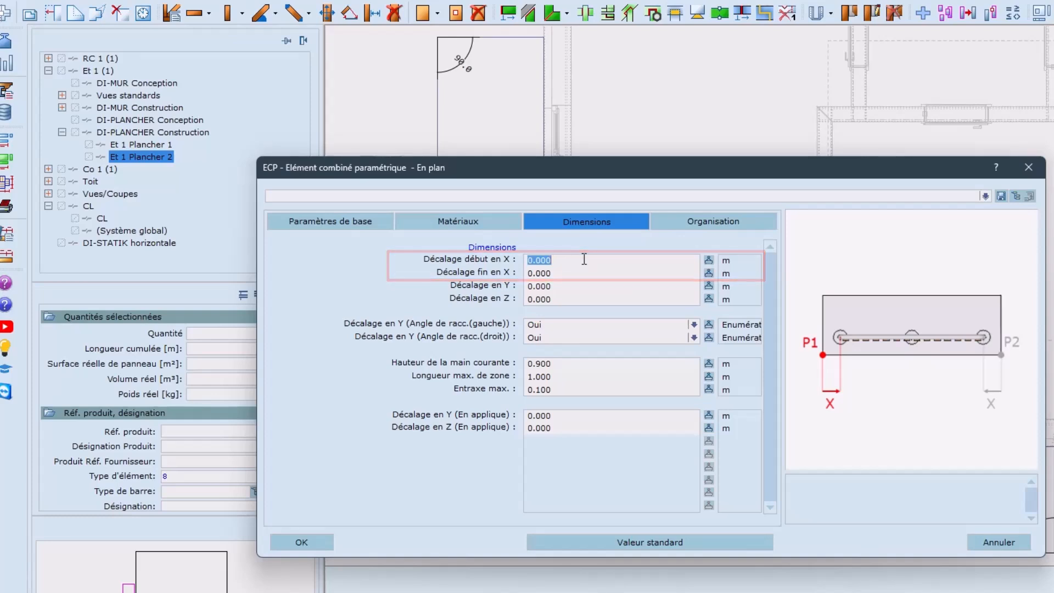
click(572, 273)
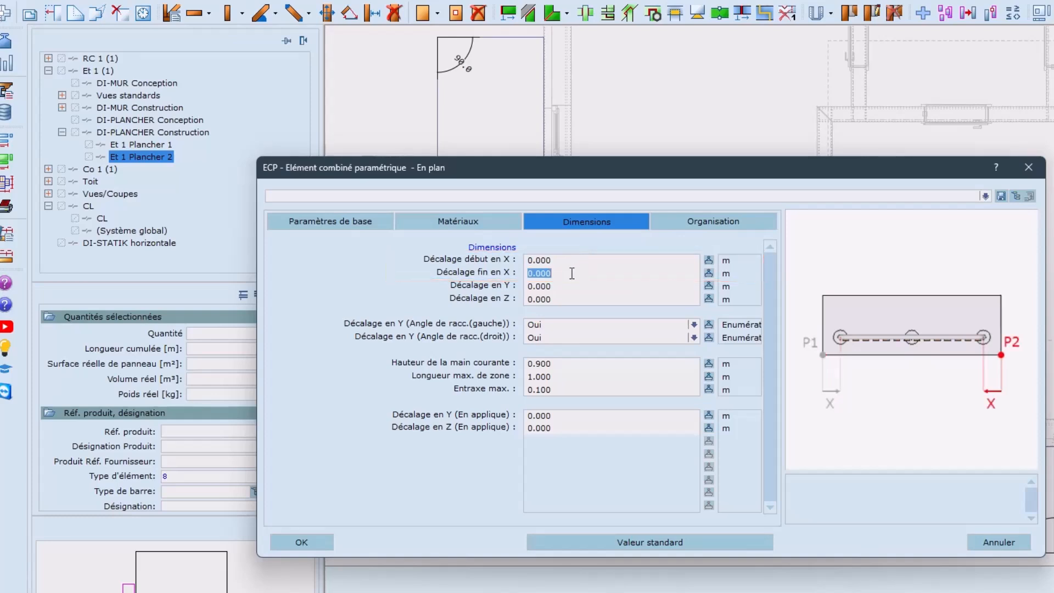
text(.125)
click(577, 286)
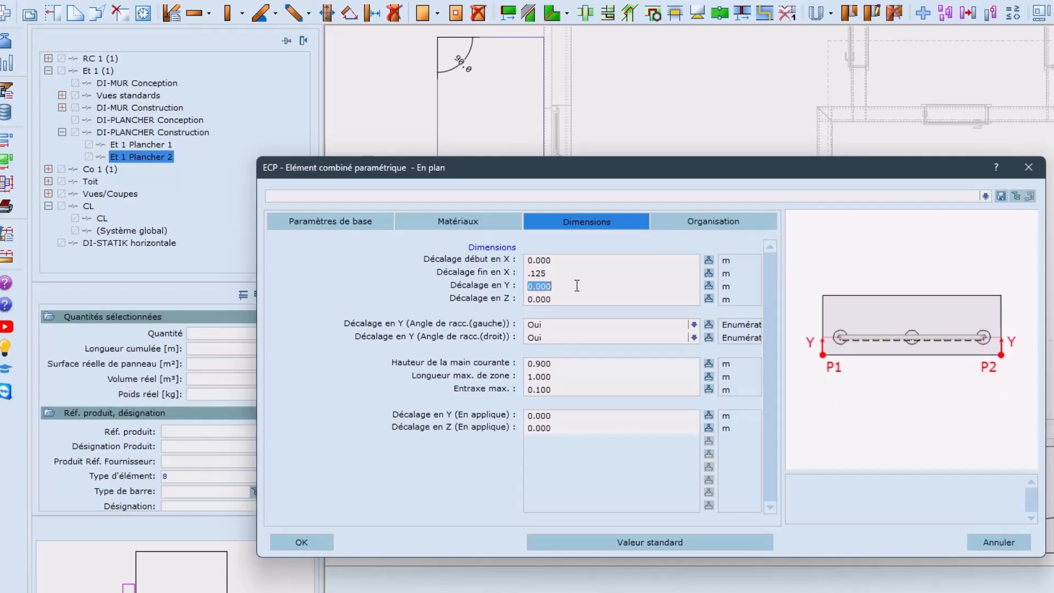
text(.125)
click(582, 296)
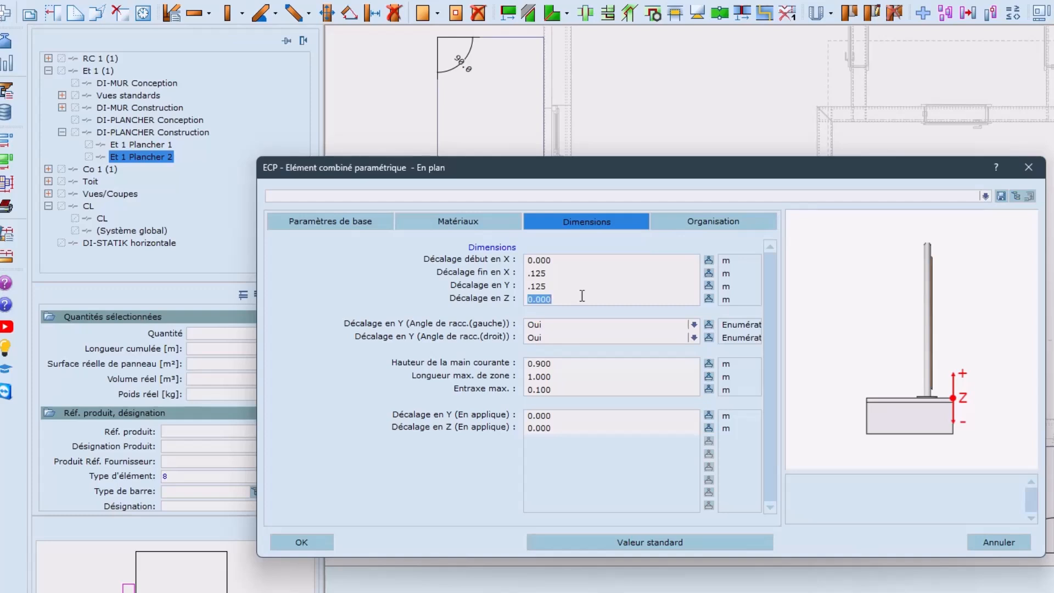
- Set the connection-angle Y offset to Non for both the left and right sides
click(575, 324)
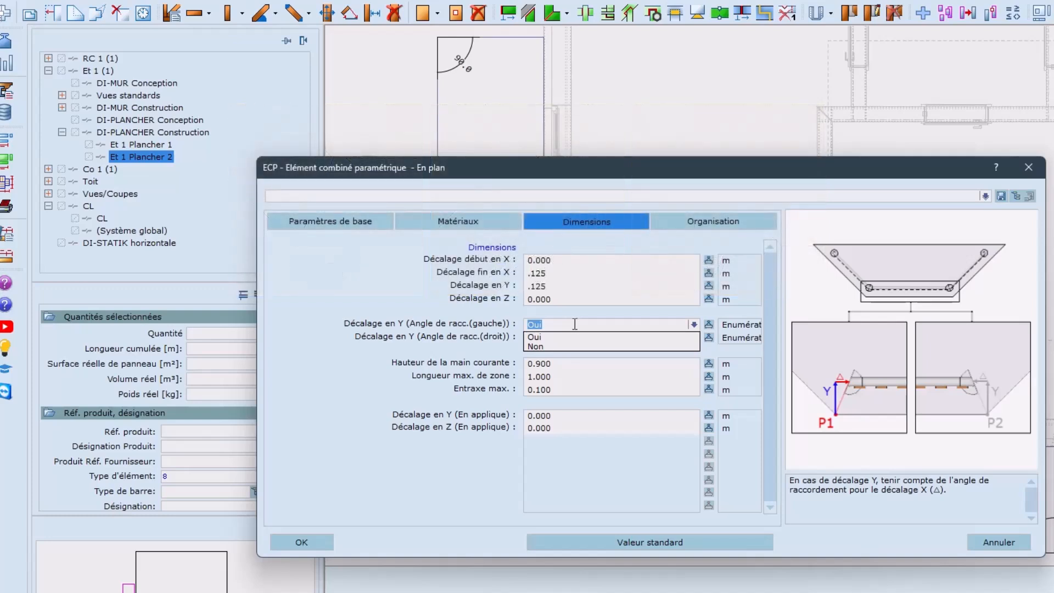
click(568, 345)
click(569, 337)
click(567, 360)
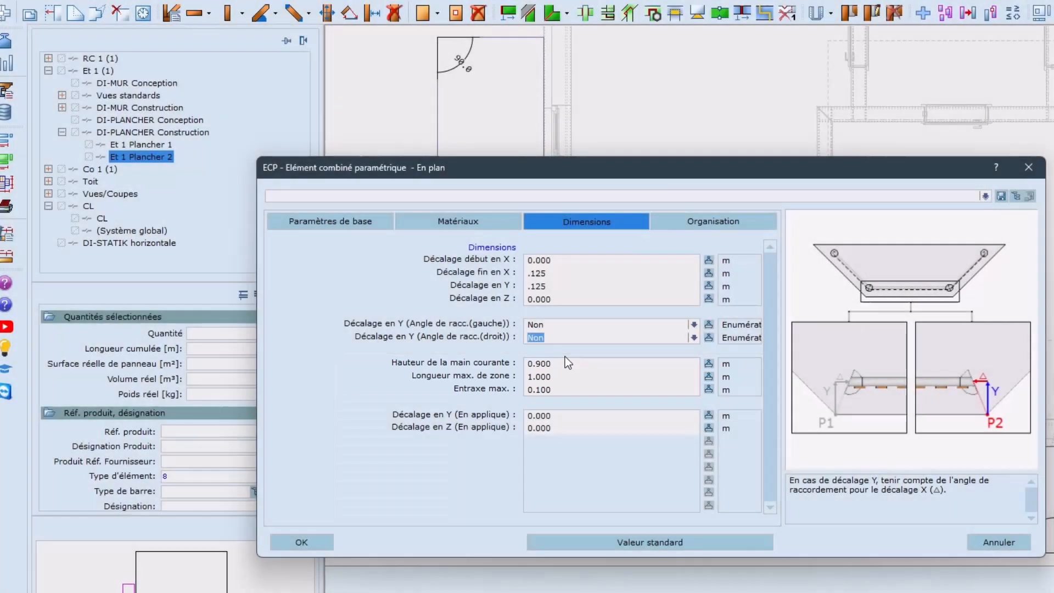
- Set the handrail height to 1.1 m and the maximum zone length to 1.6 m
click(567, 364)
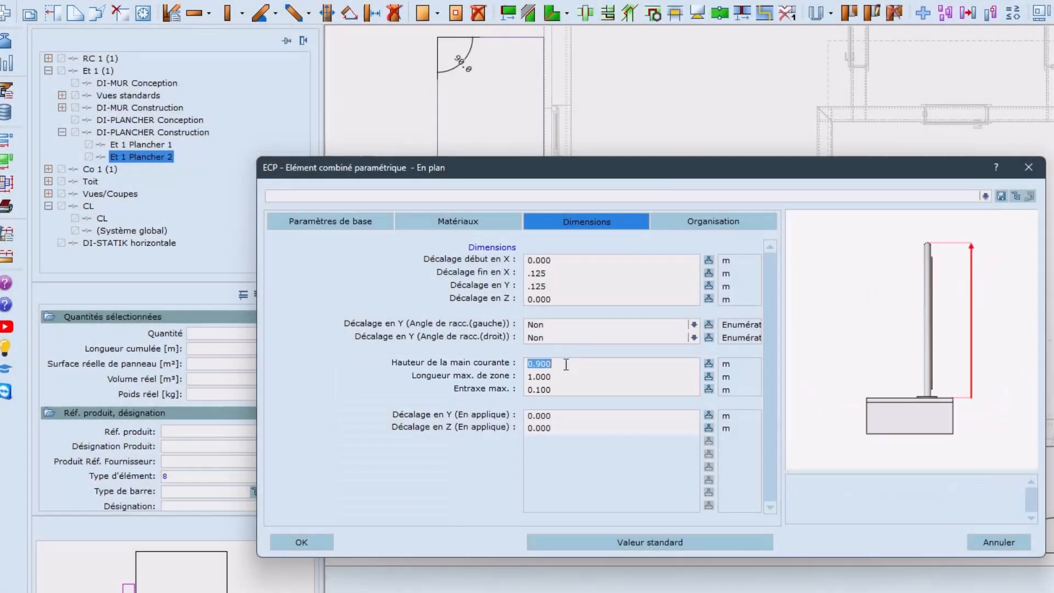
text(1.1)
click(563, 378)
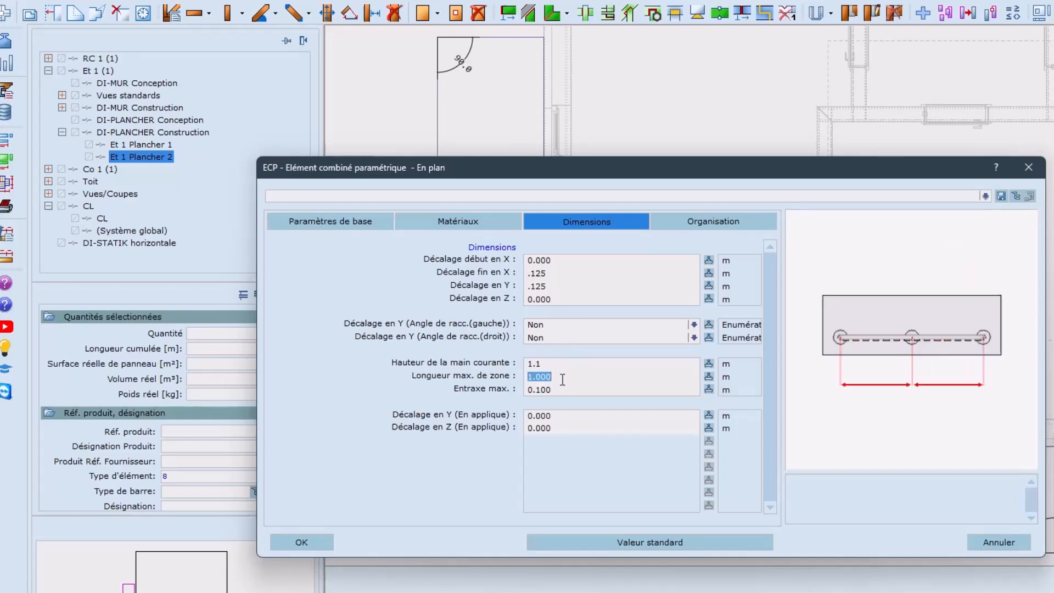
text(1.6)
click(566, 388)
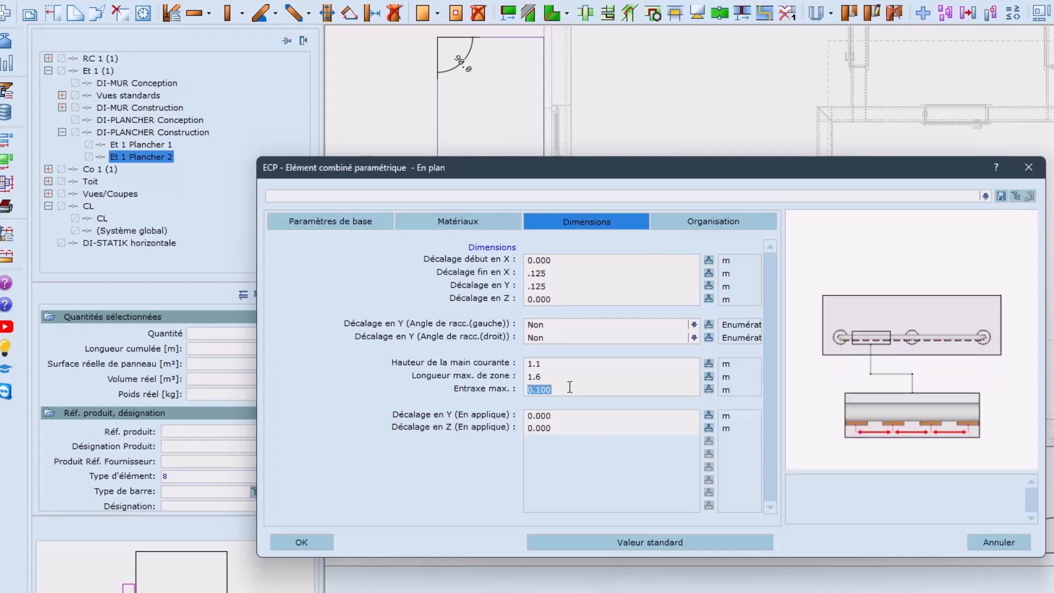
click(574, 413)
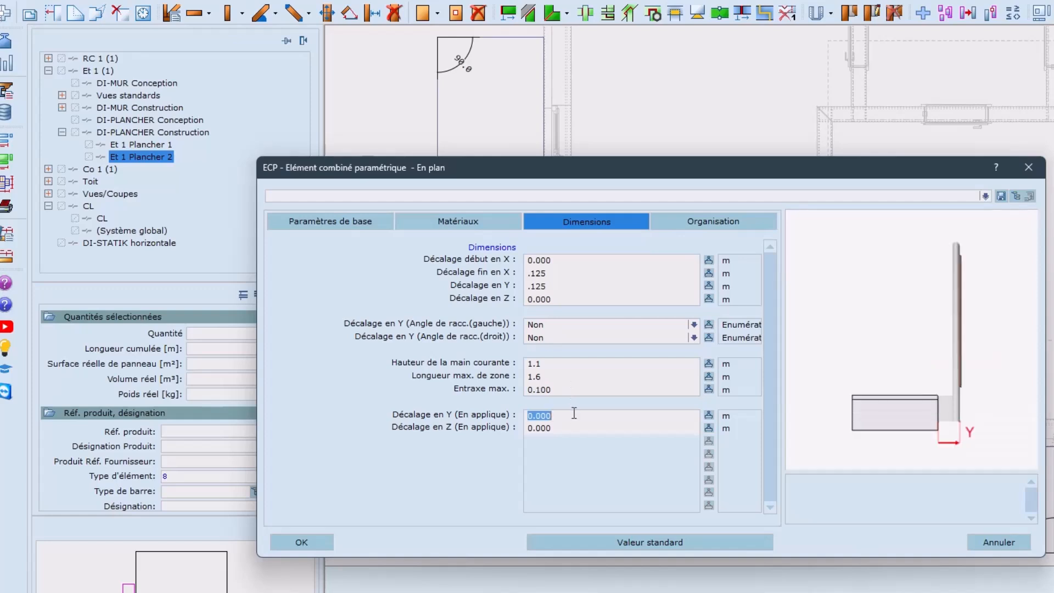
click(568, 428)
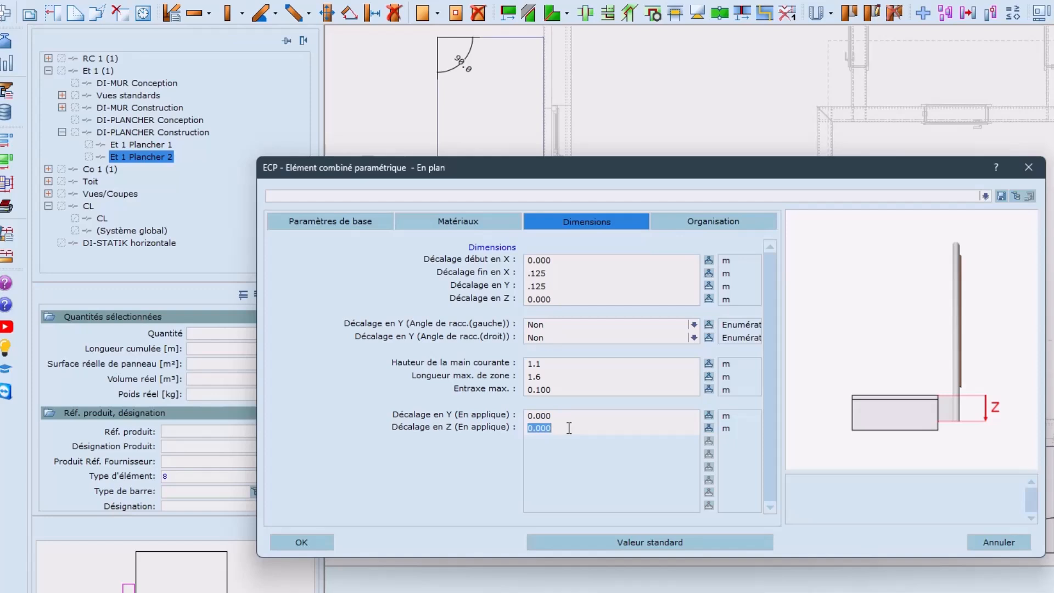
- Accept the balustrade parameters after reviewing its organisation settings and place it along the balcony's short upper edge
click(720, 224)
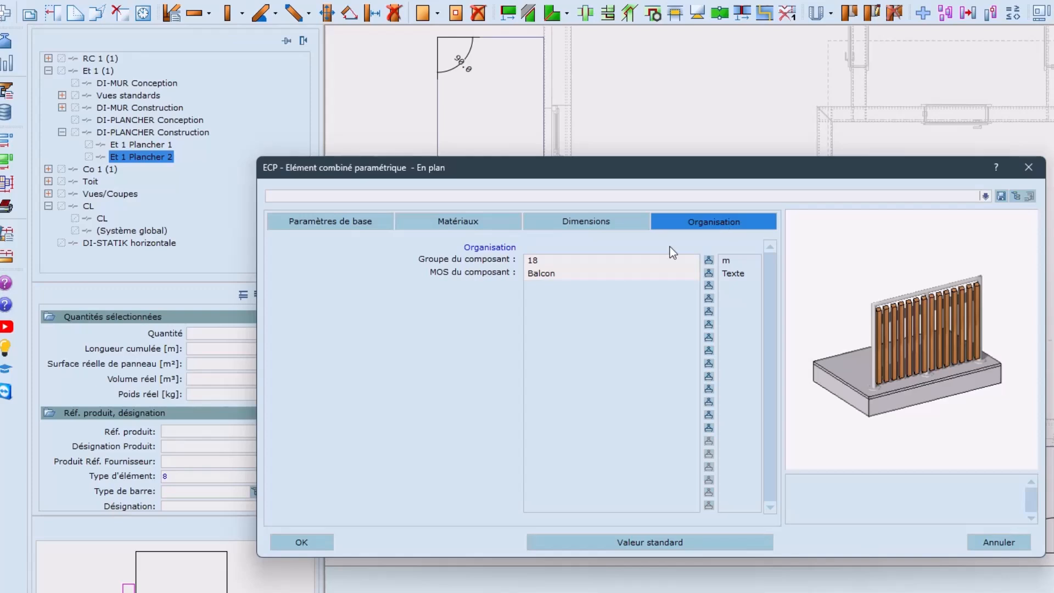
click(318, 541)
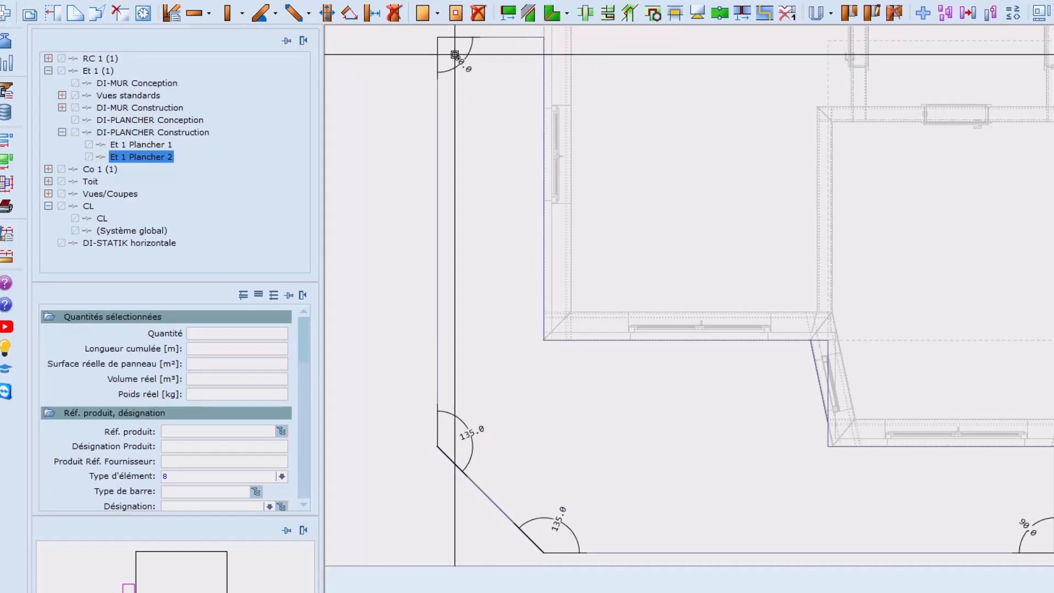
click(450, 39)
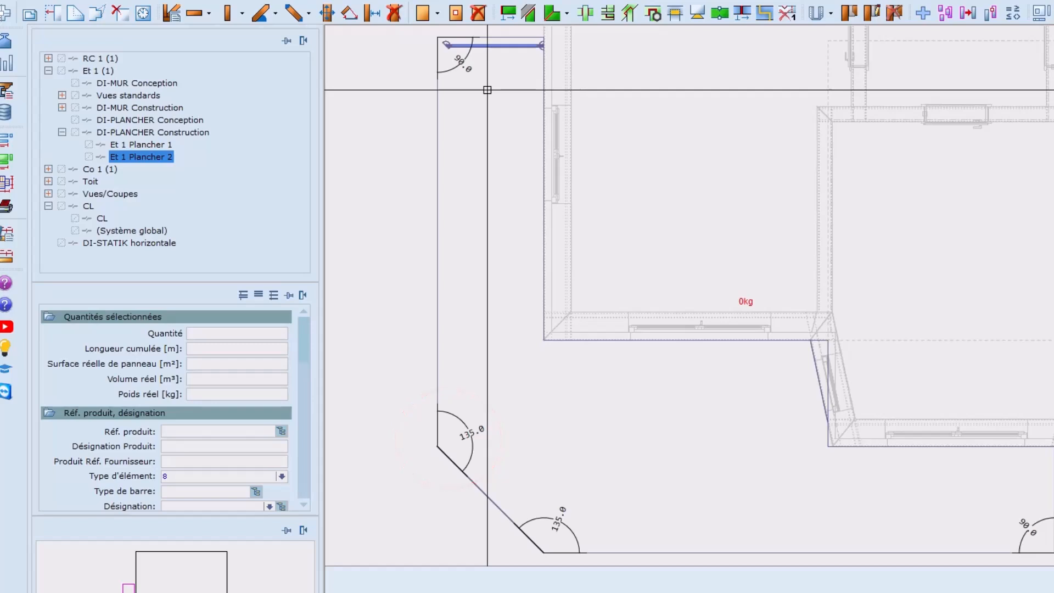
- Start another Balustrade de balcon with the left post set to 90° and the right post to 135°
click(487, 90)
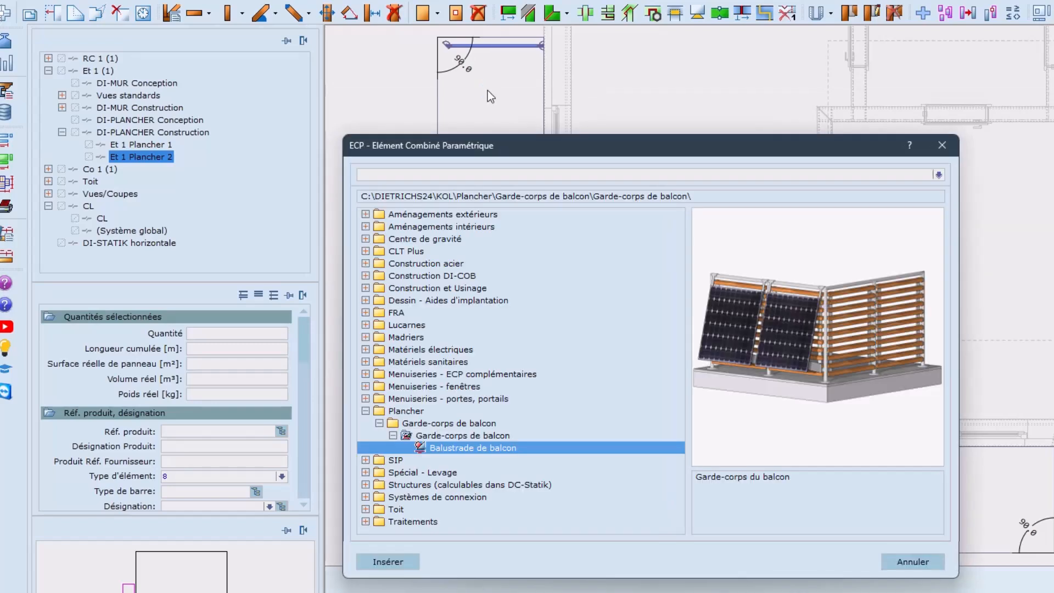
click(407, 563)
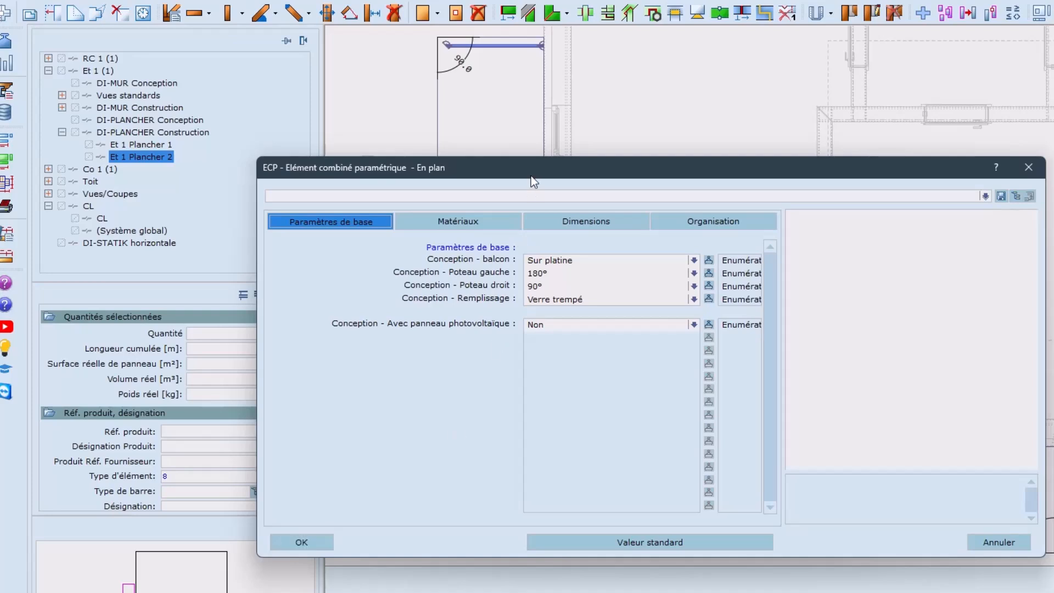
drag(537, 163, 812, 140)
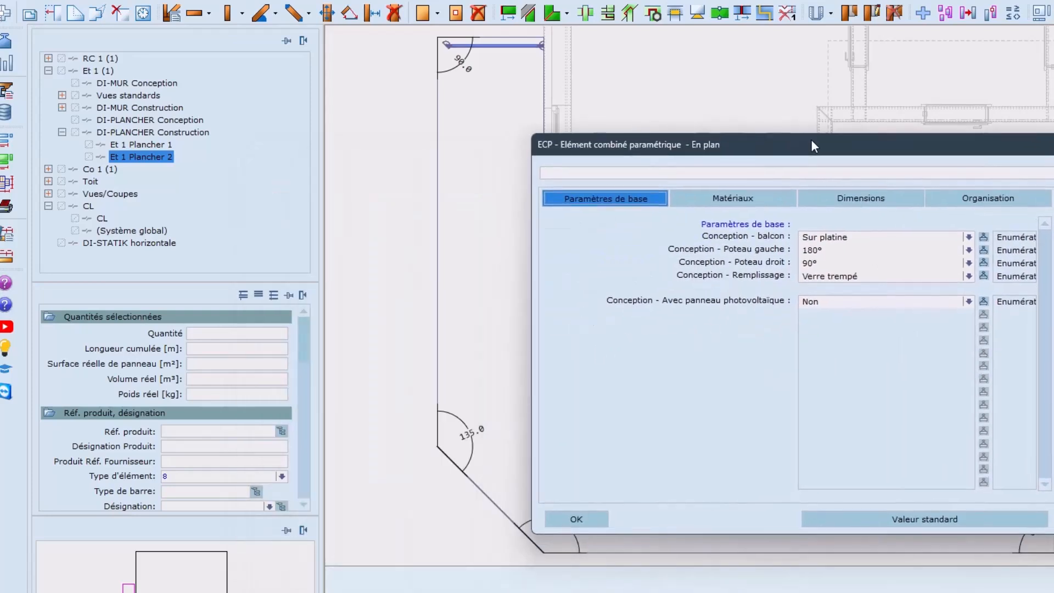
click(835, 250)
click(826, 280)
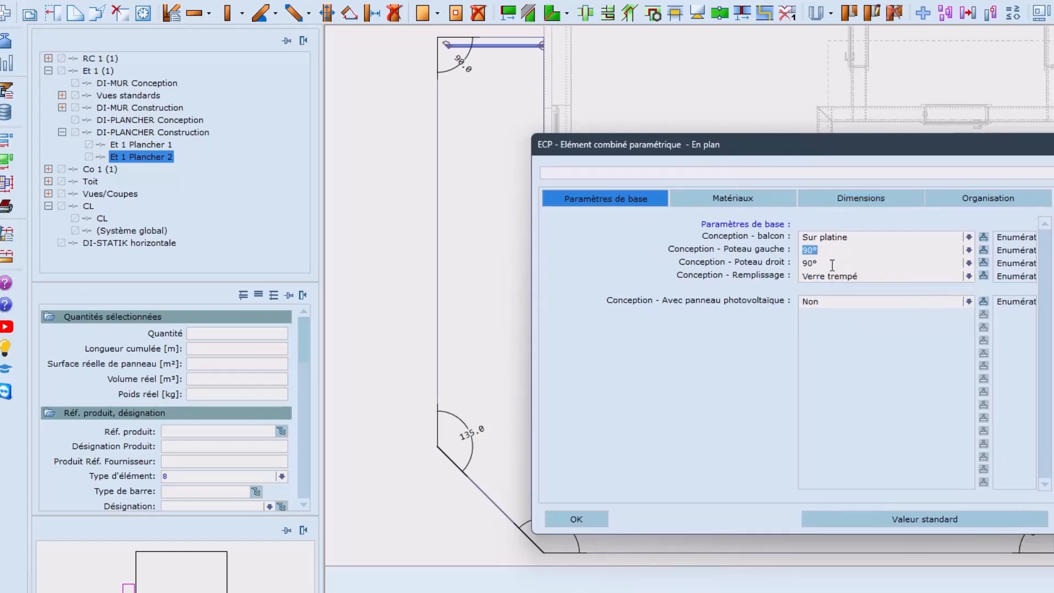
click(834, 262)
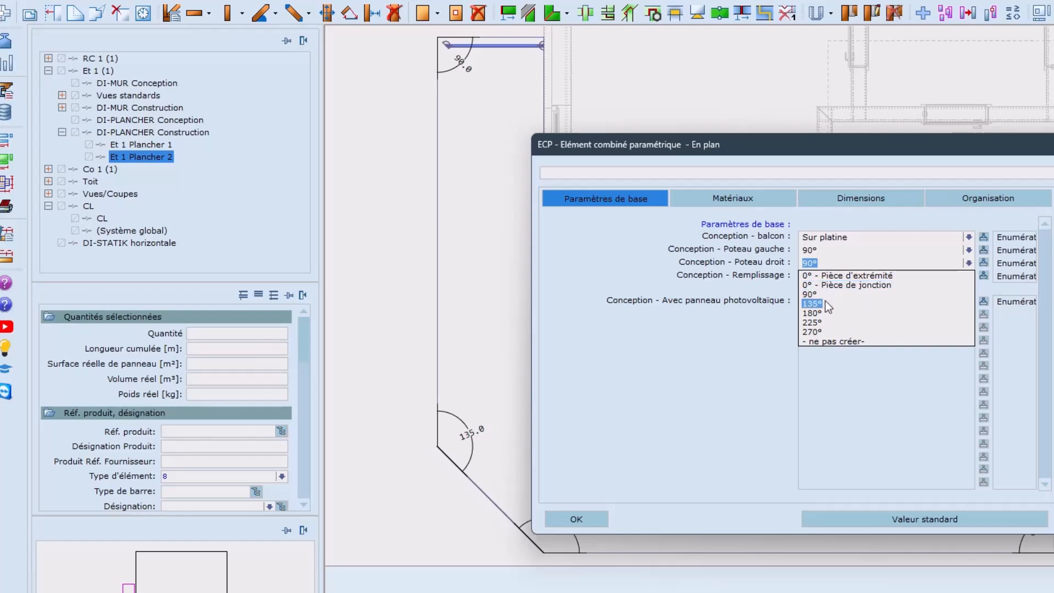
click(826, 303)
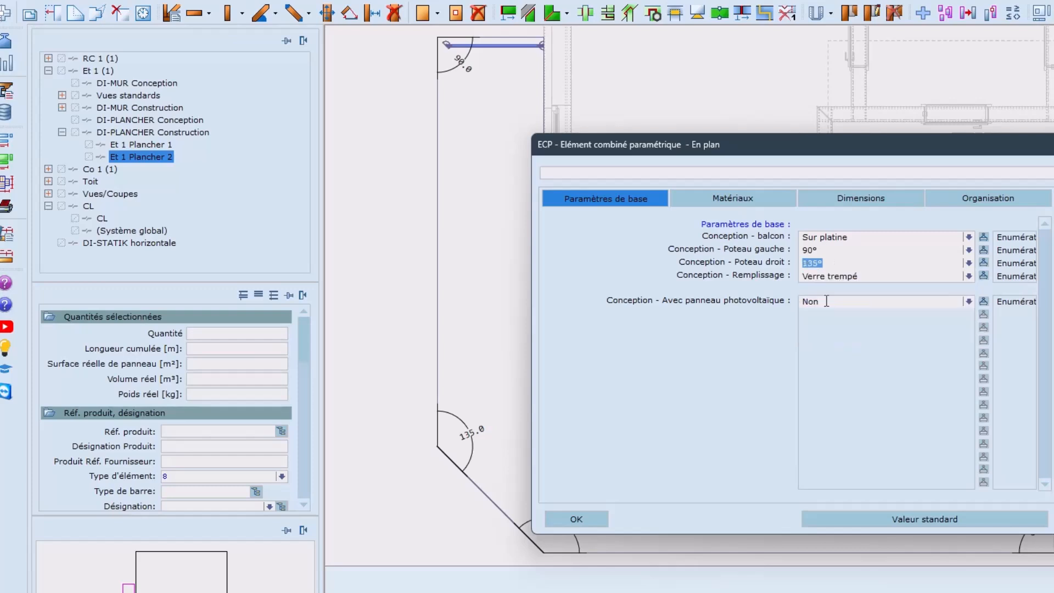
- Set the balustrade's start offset in X to 0.125 m and its end offset in X to 0
click(861, 199)
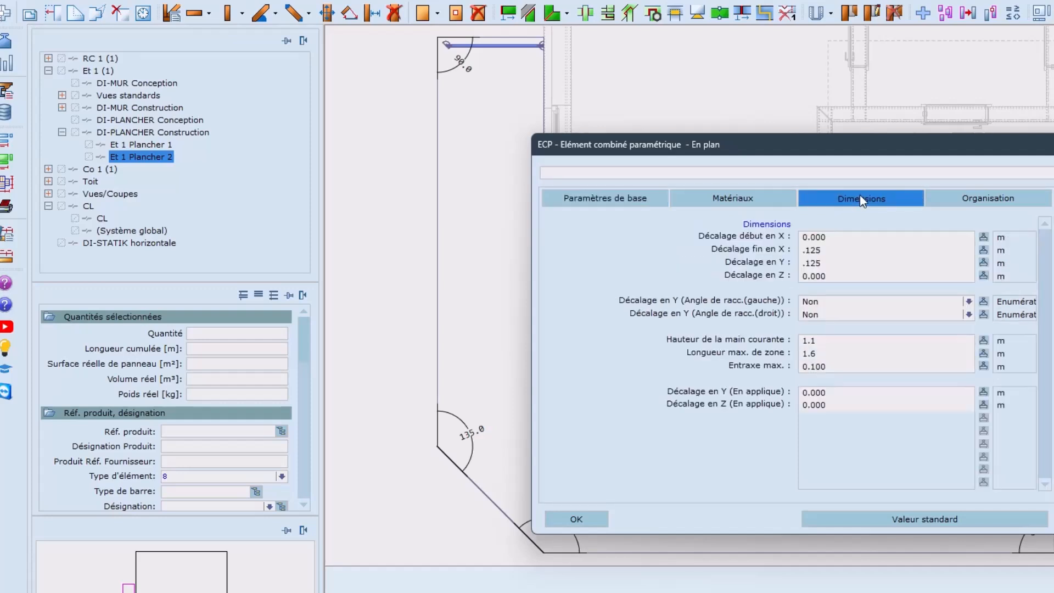
double_click(839, 237)
text(.125)
key(Tab)
text(0)
key(Tab)
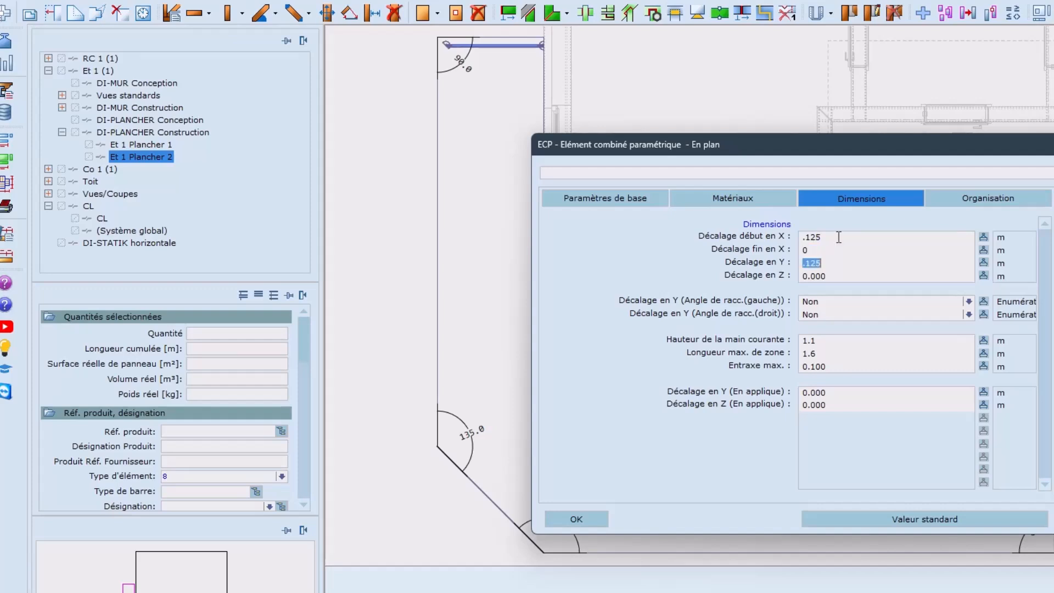
- Set the right connection-angle Y offset to Oui and place the balustrade along the balcony's long west edge
click(842, 314)
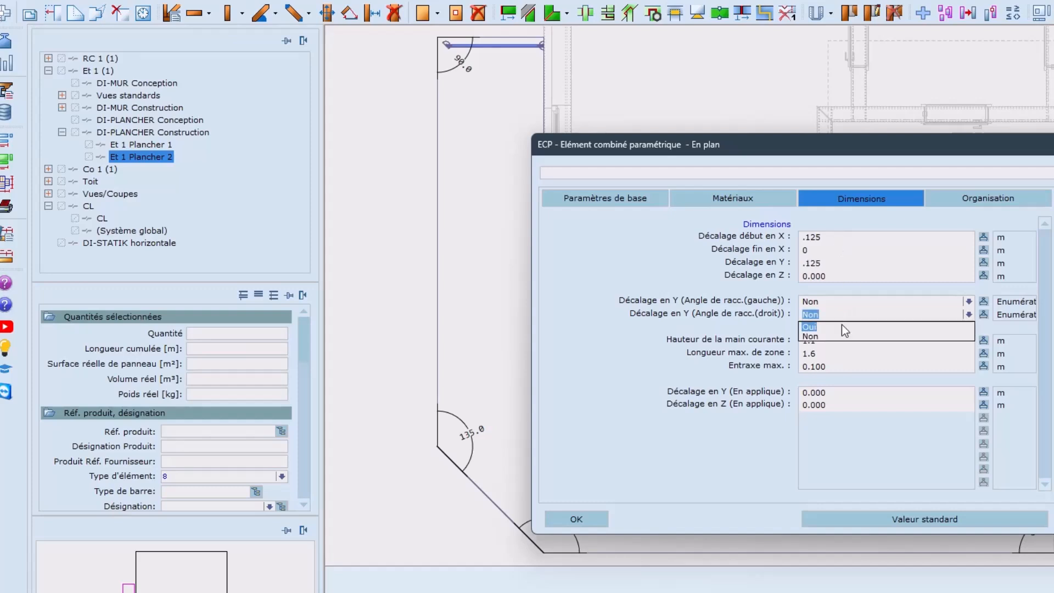
click(842, 326)
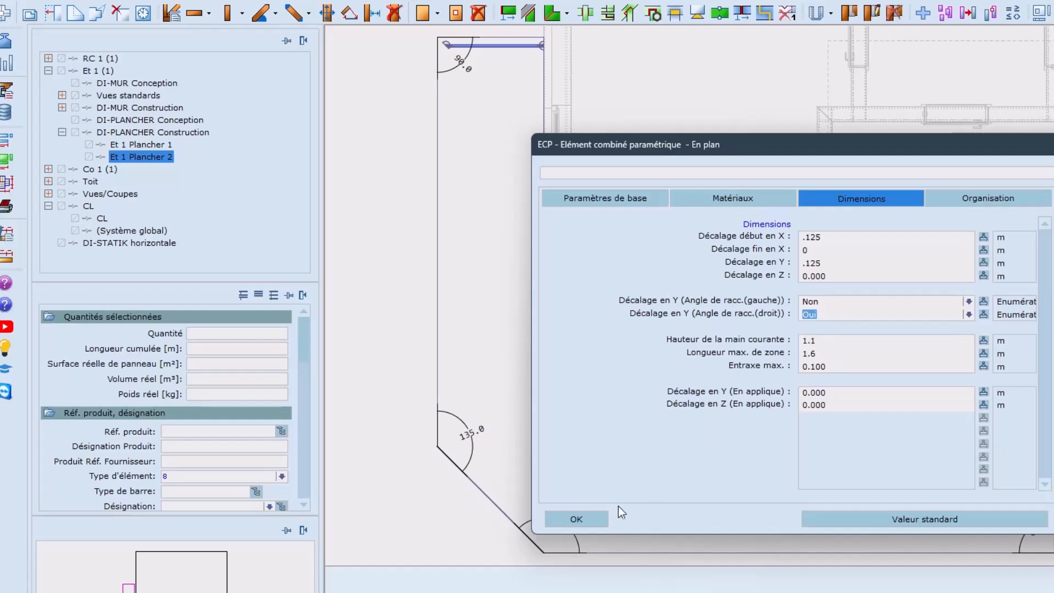
click(599, 519)
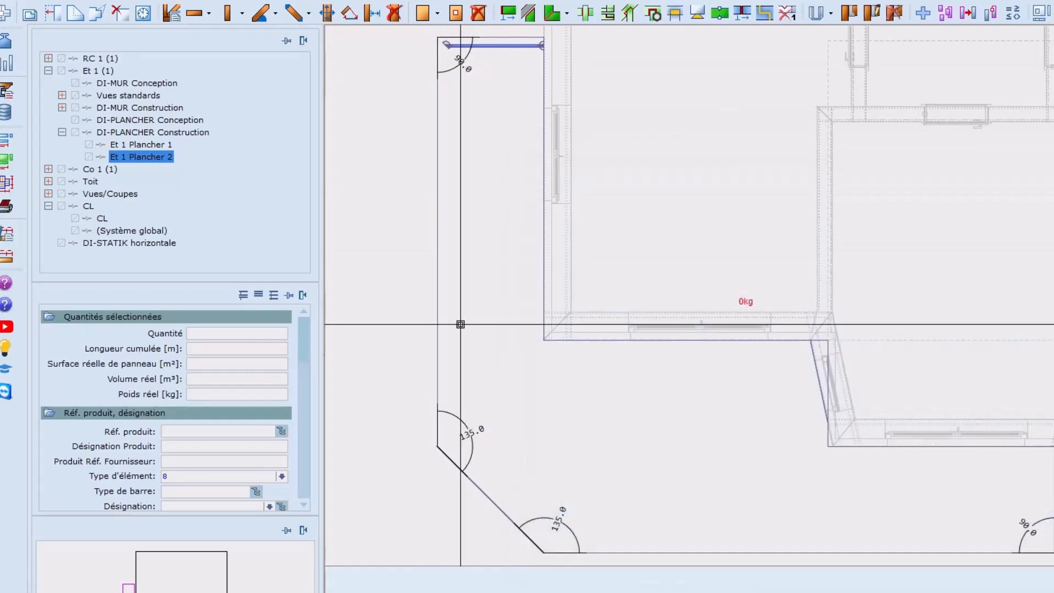
click(441, 365)
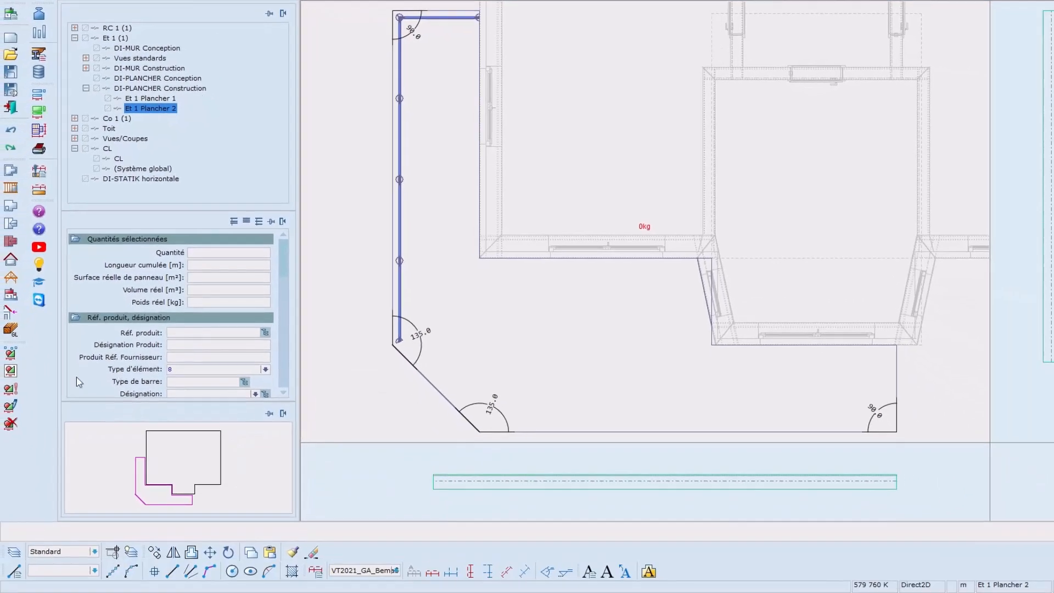
- Modify the balustrade on the balcony's long west edge to include photovoltaic panels (Oui)
click(11, 407)
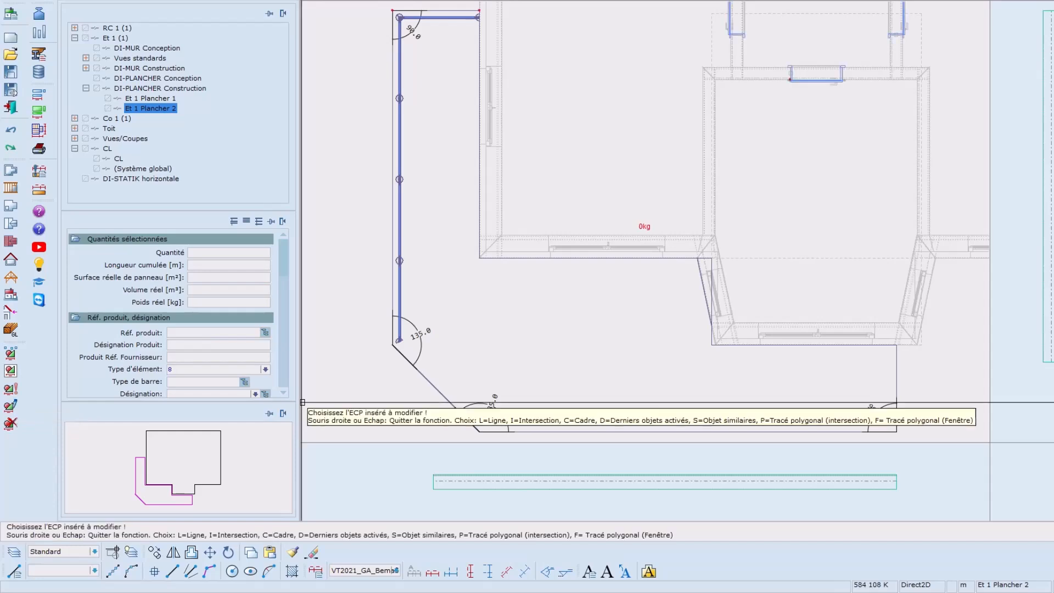
click(399, 227)
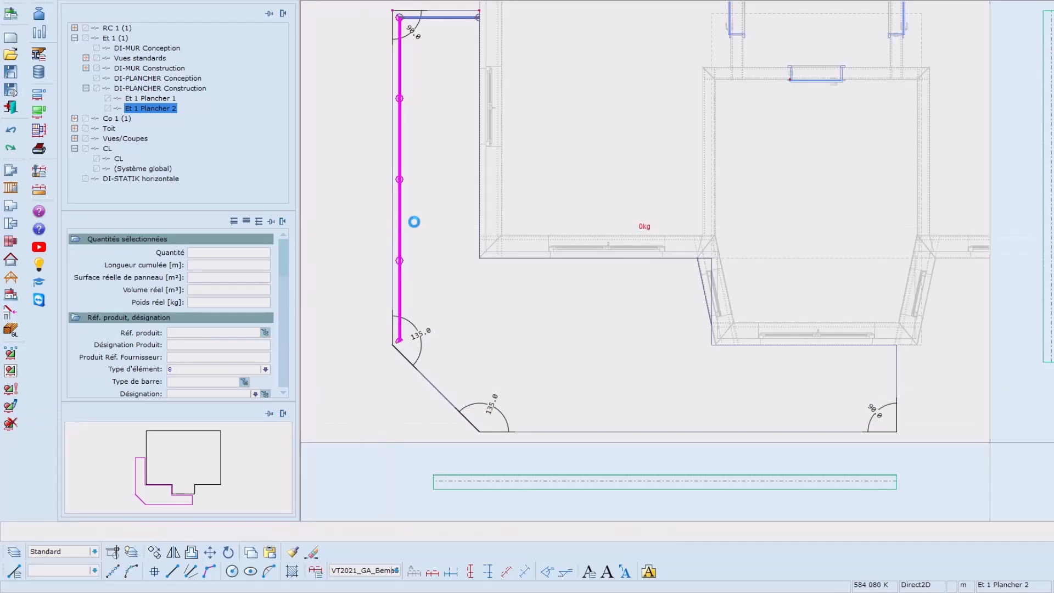
click(495, 245)
click(494, 245)
click(494, 263)
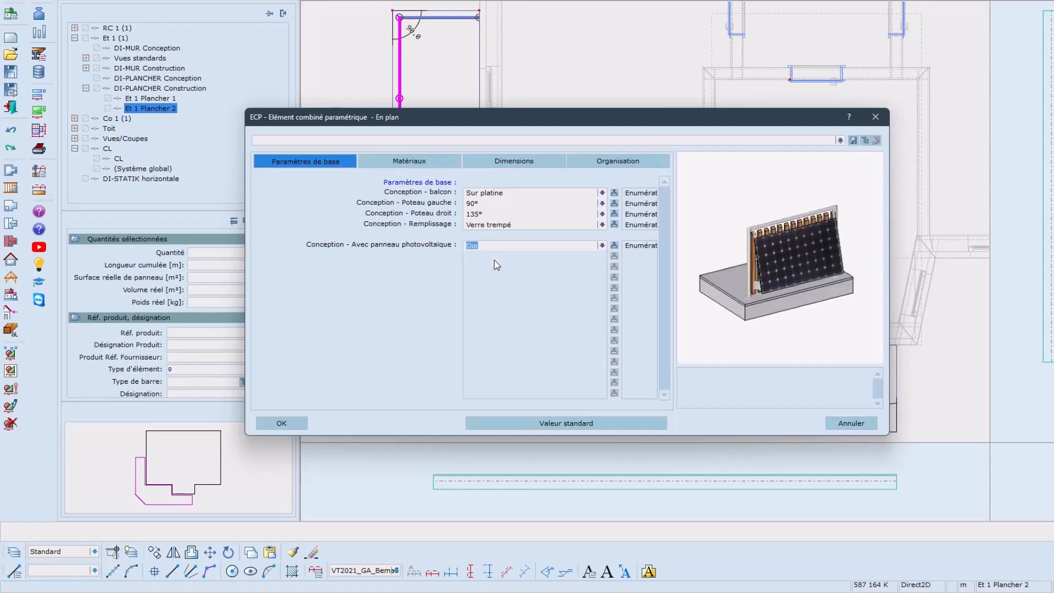
click(281, 423)
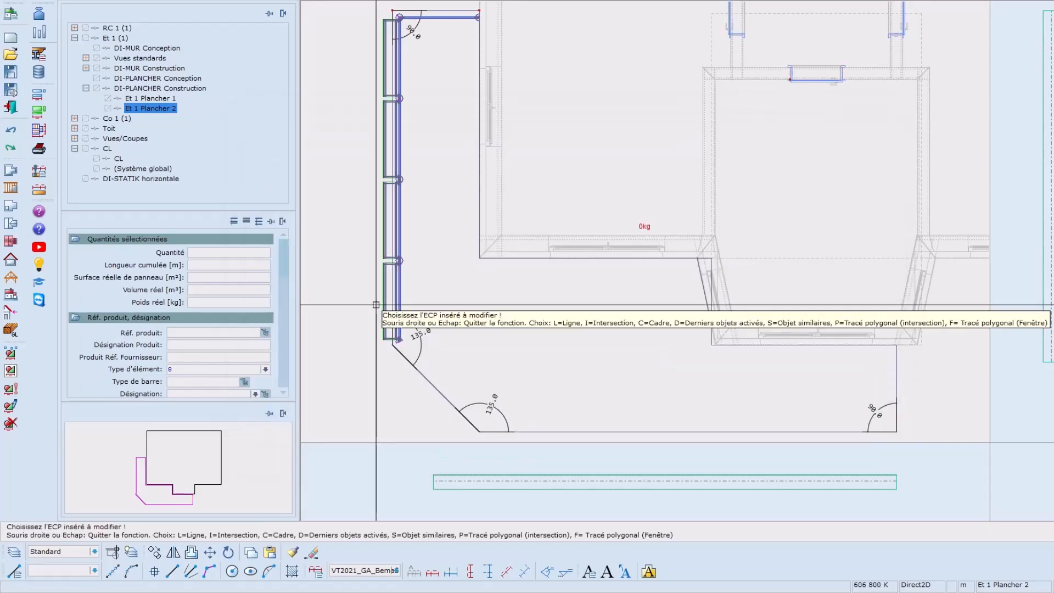